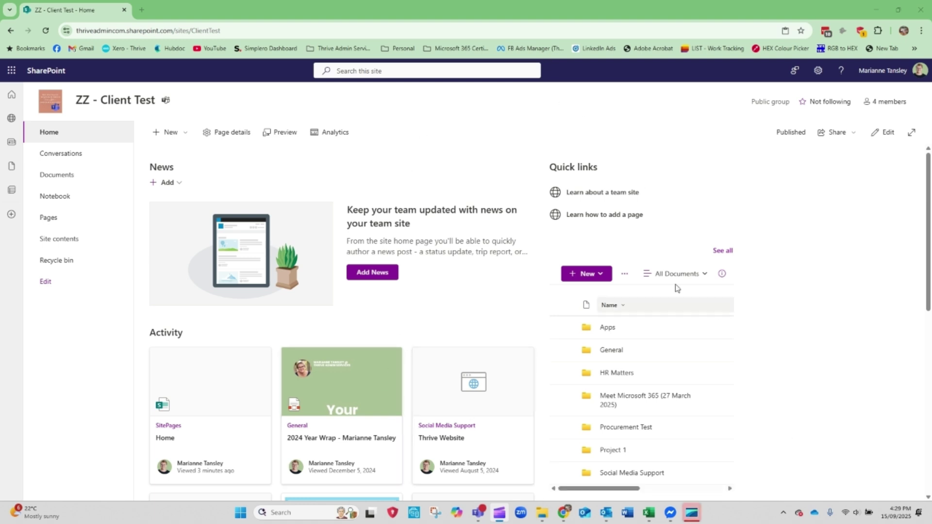
Put the left site navigation into edit mode and open the Conversations link's options menu.
scroll(432, 291, down, 6)
scroll(544, 405, up, 6)
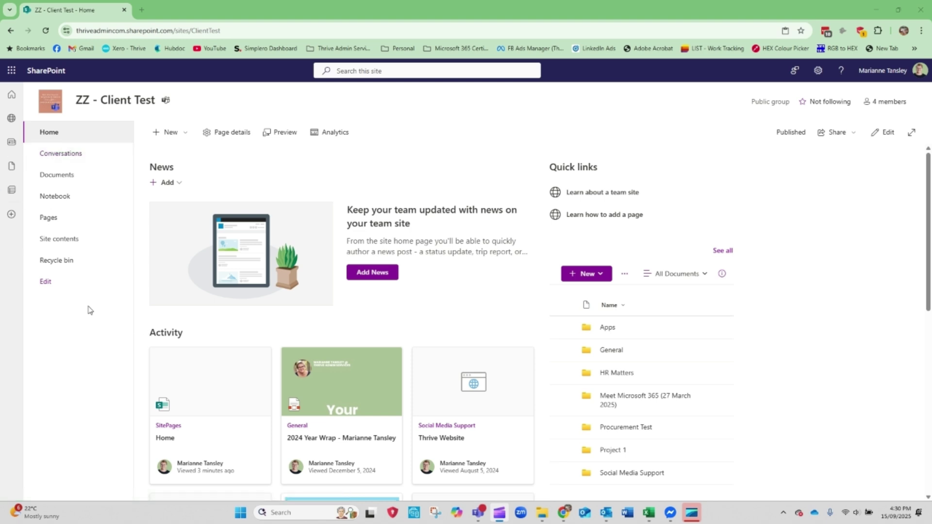
click(46, 283)
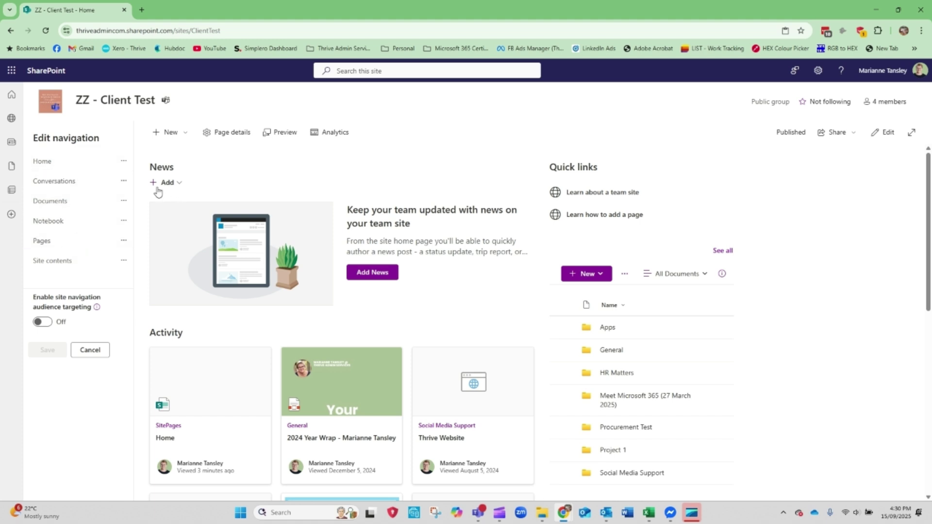
click(124, 180)
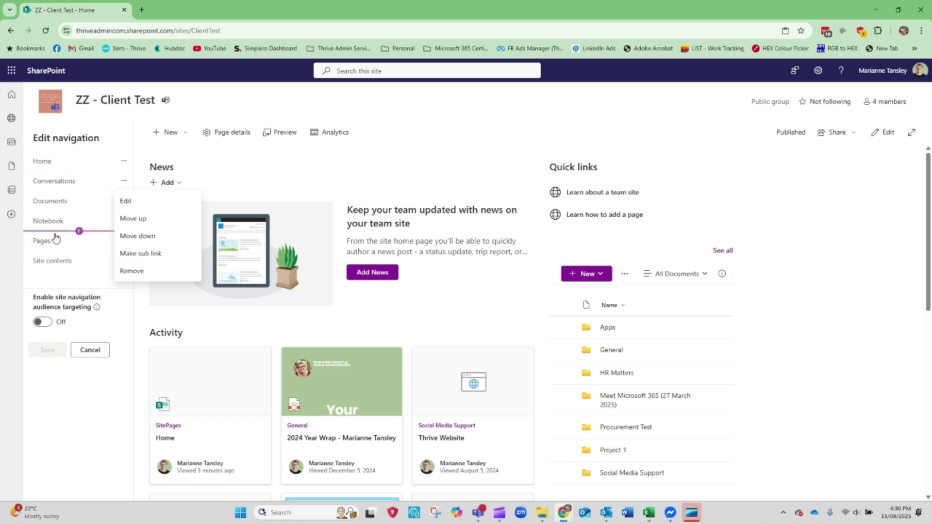
click(78, 251)
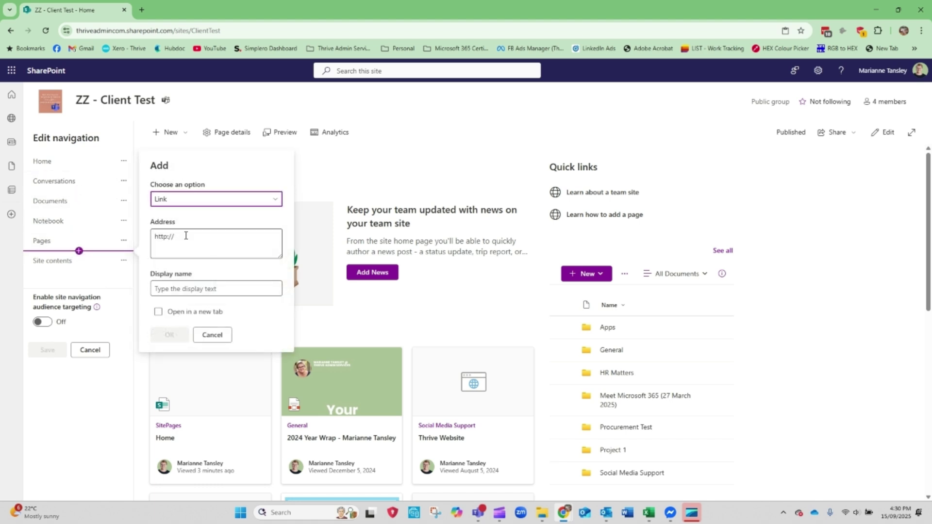
click(202, 201)
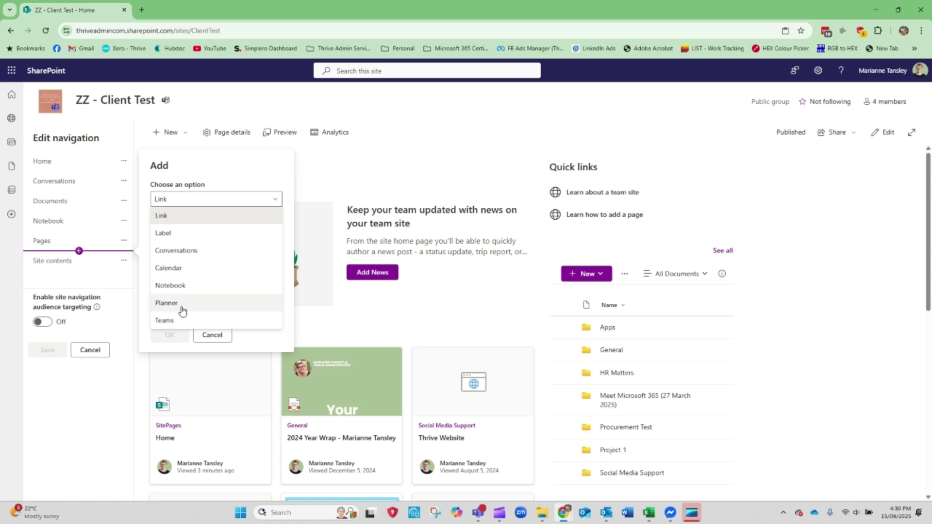
click(169, 218)
click(190, 237)
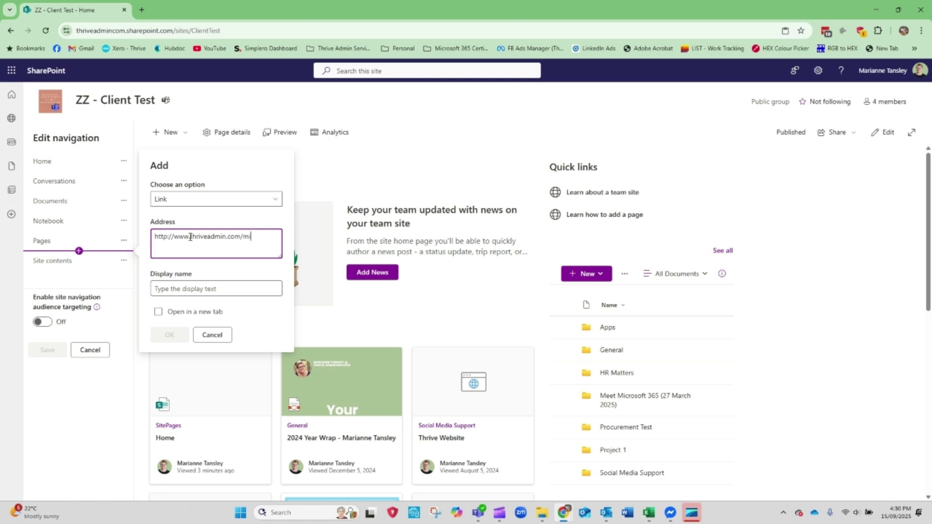
text(www.thriveadmin.com/micro-magic-tips)
click(186, 292)
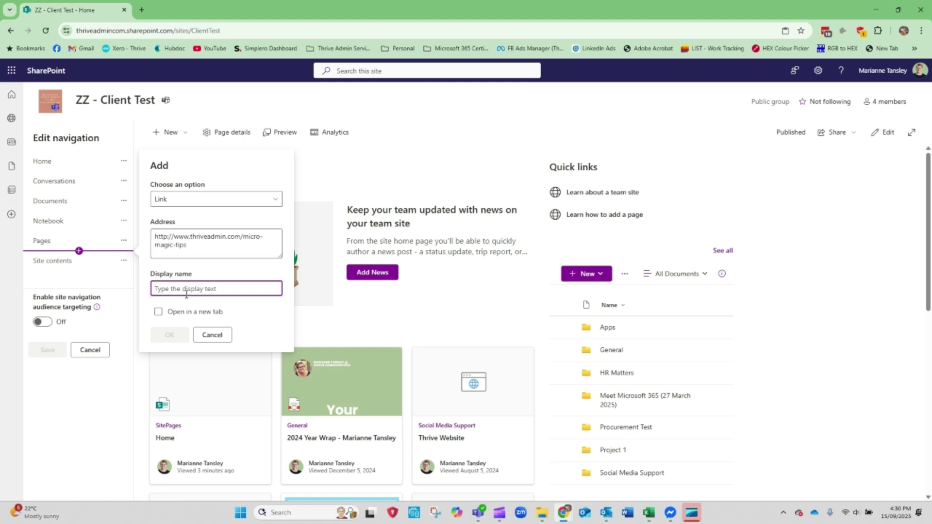
text(Micro-Magic Tips)
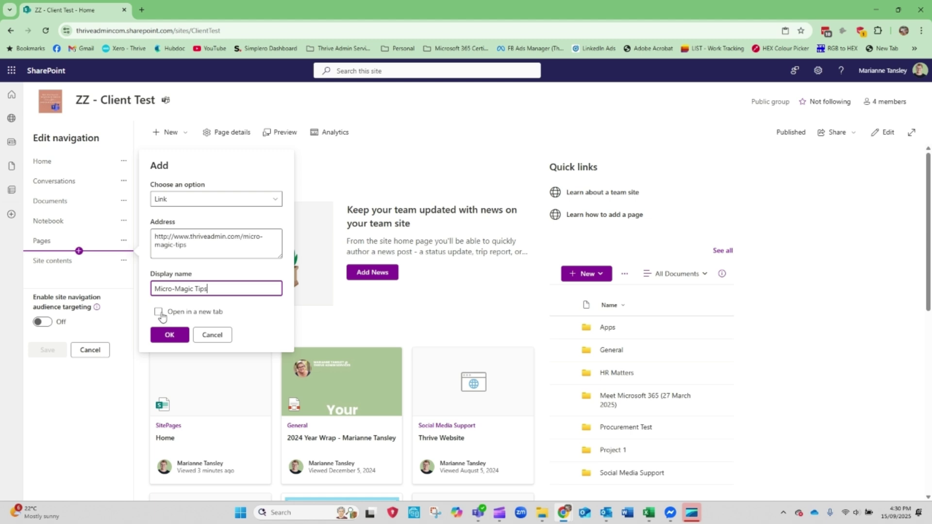
click(160, 312)
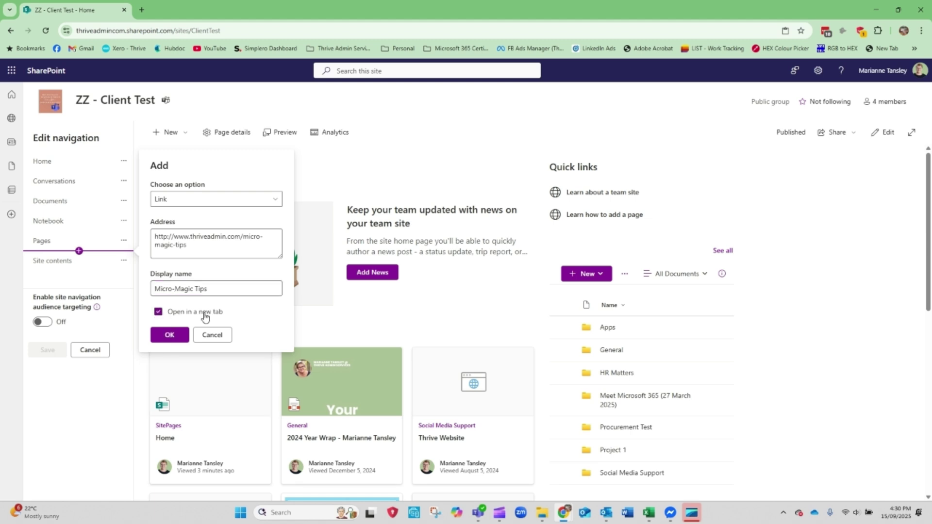
click(169, 335)
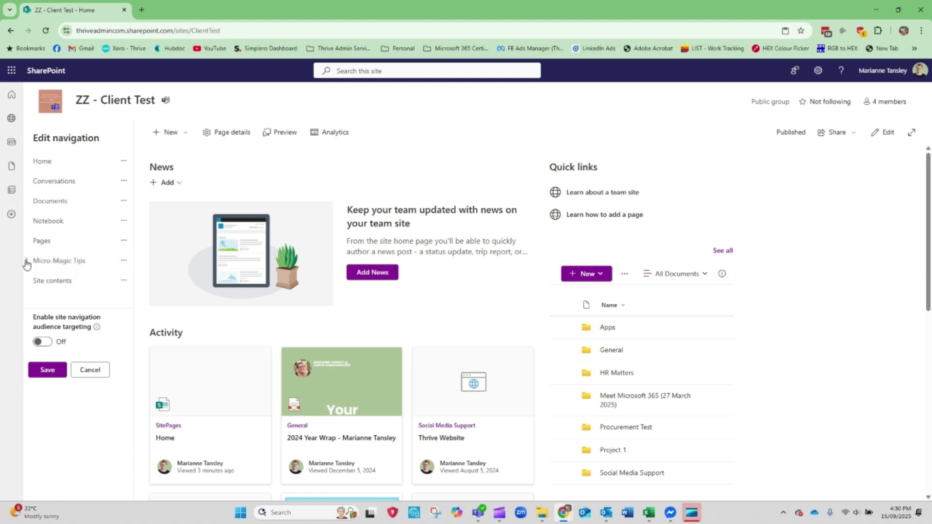
Drag Micro-Magic Tips directly below Documents and make it a sub link.
drag(26, 264, 41, 214)
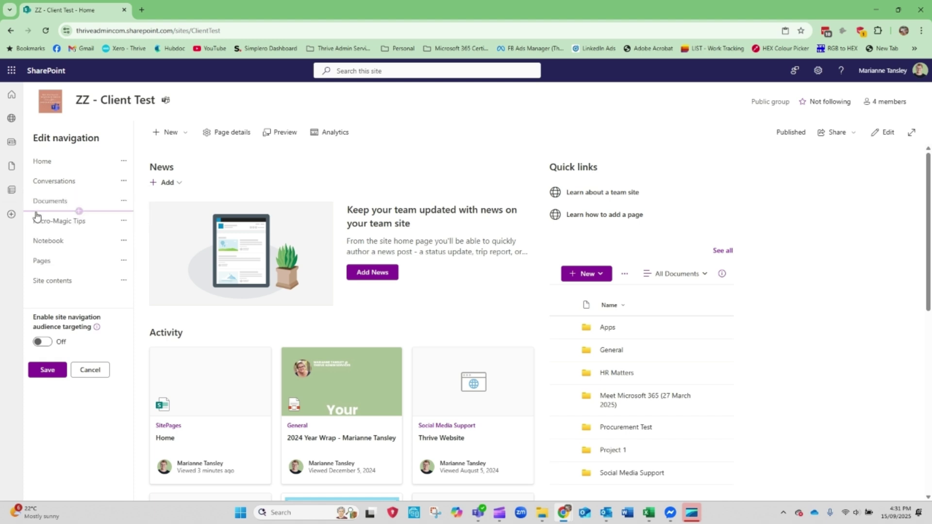
click(125, 222)
click(139, 294)
Save the navigation and expand Documents to show the Micro-Magic Tips sub link.
click(50, 370)
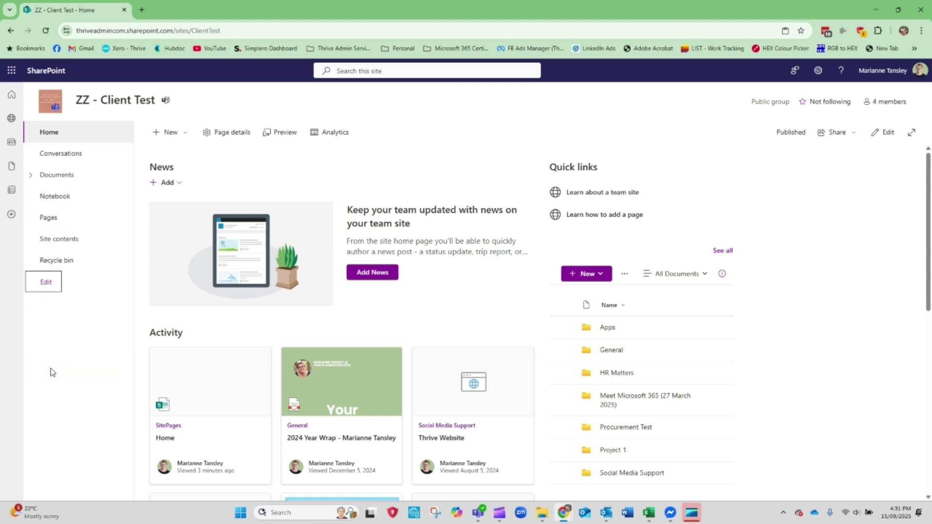
click(31, 175)
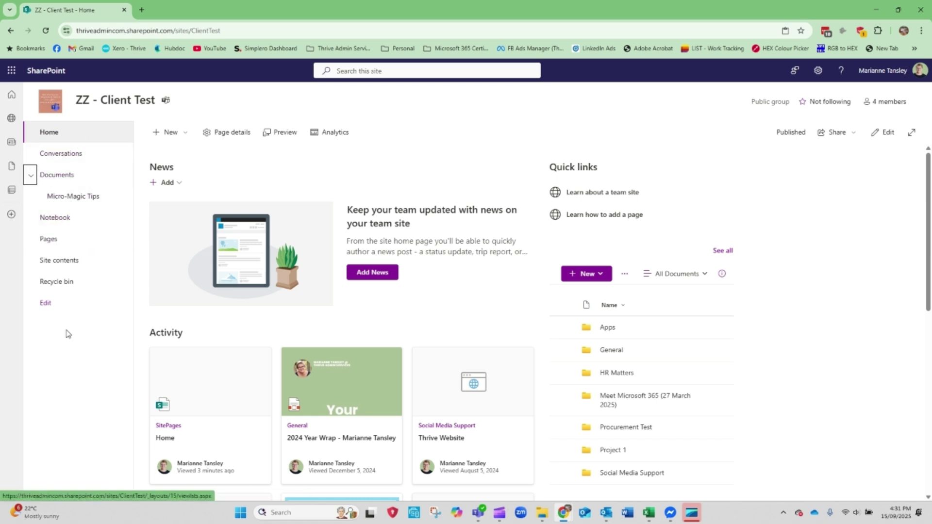
Edit the navigation again, move Notebook under Conversations as its sub link, and save.
click(45, 303)
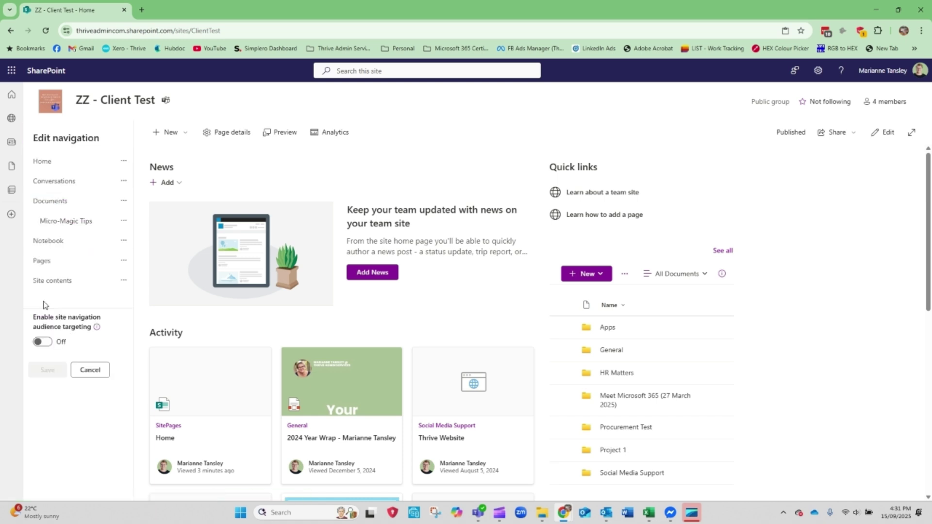
click(125, 243)
click(138, 314)
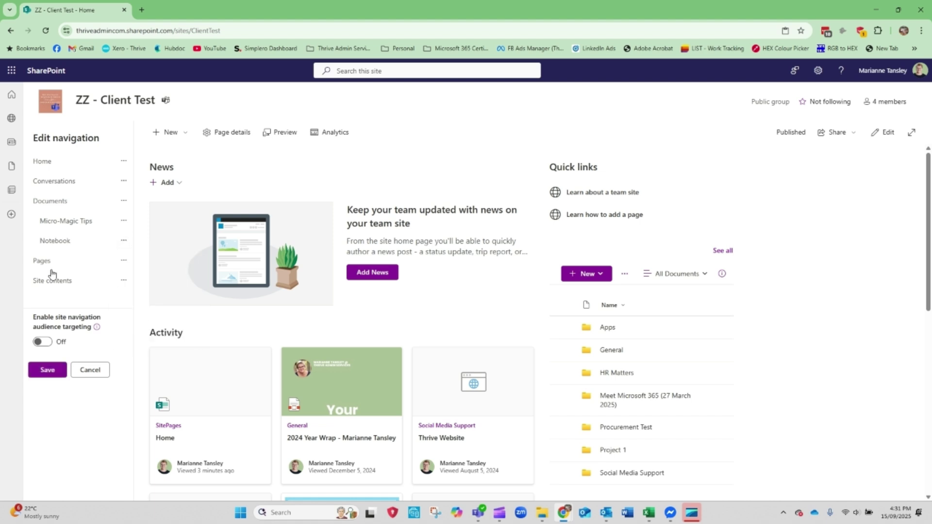
drag(41, 247, 125, 206)
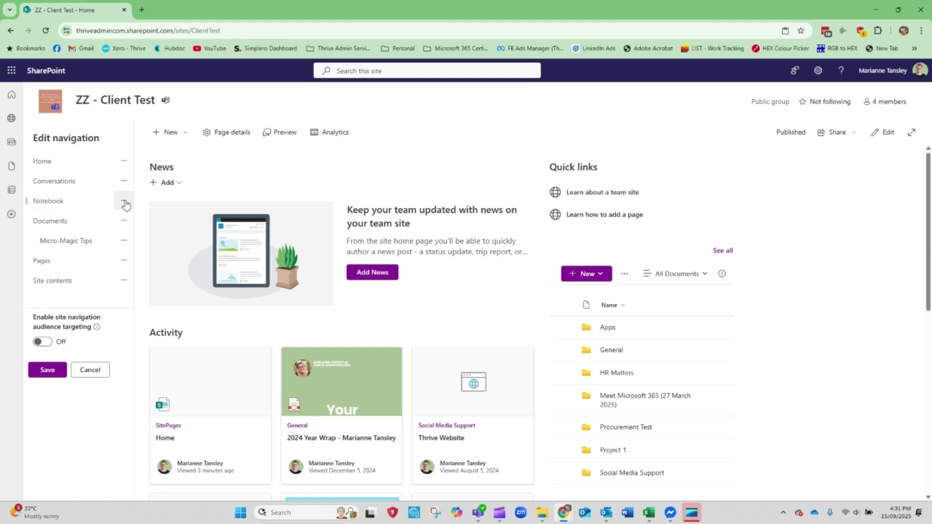
click(125, 202)
click(130, 270)
click(47, 370)
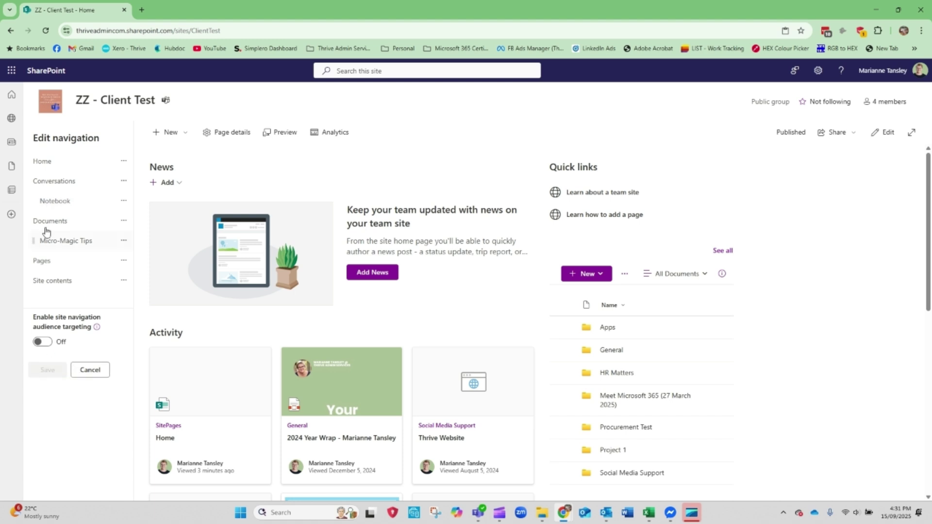
click(30, 156)
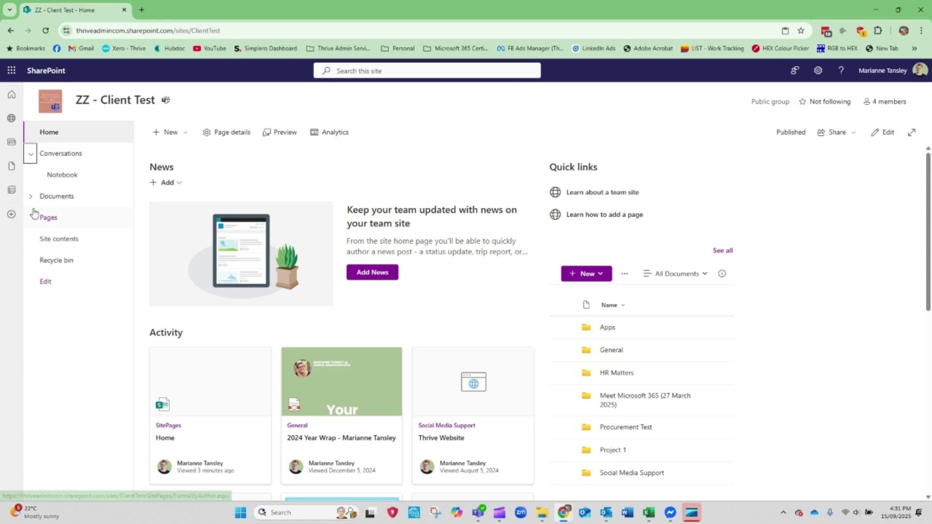
Expand and collapse the Documents and Conversations sub links to check them.
click(30, 197)
click(31, 196)
click(30, 157)
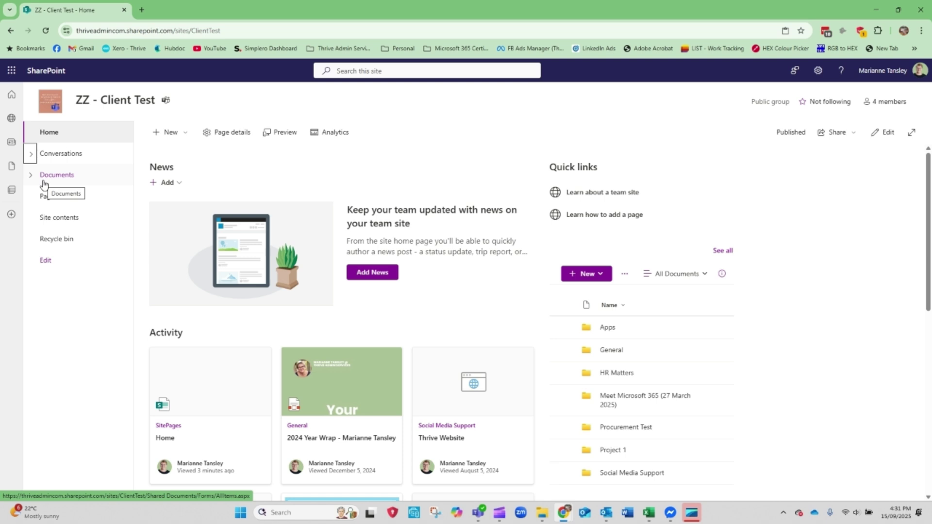
Test the Conversations link in Outlook, close that tab, then open the Documents library.
click(65, 154)
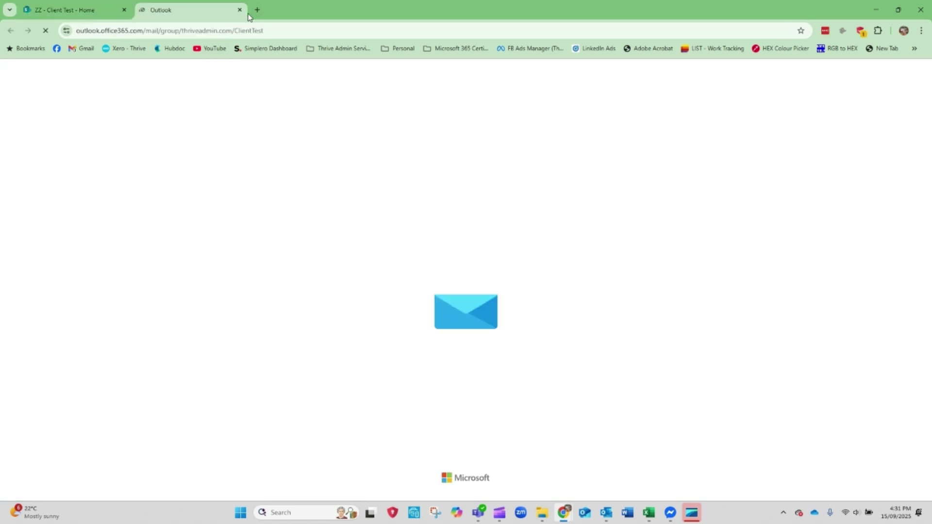
click(240, 10)
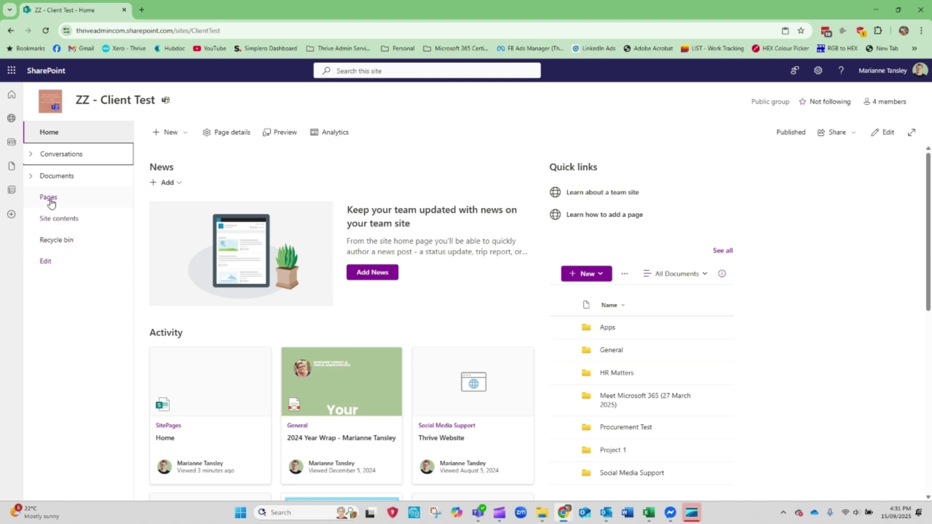
click(31, 176)
click(59, 180)
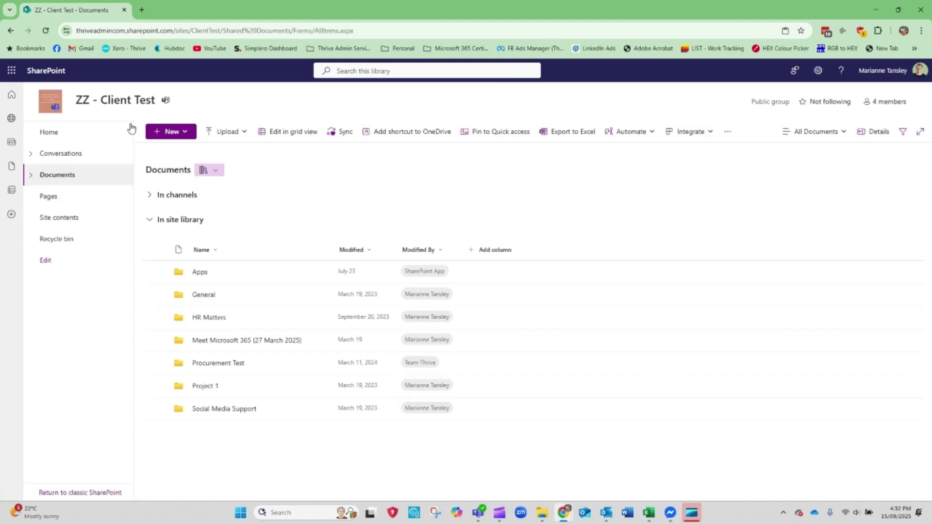
Follow the Micro-Magic Tips sub link, return to the Documents library, and show the library switcher.
click(31, 178)
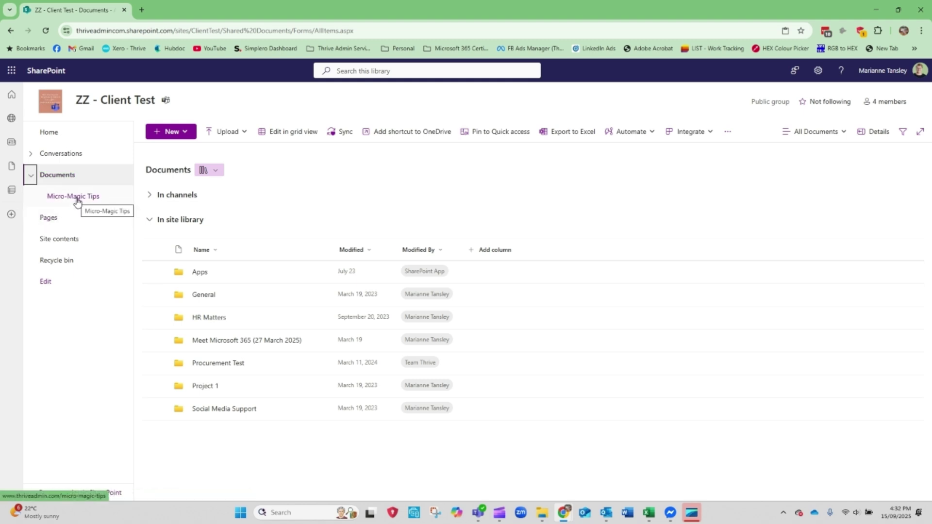
click(76, 197)
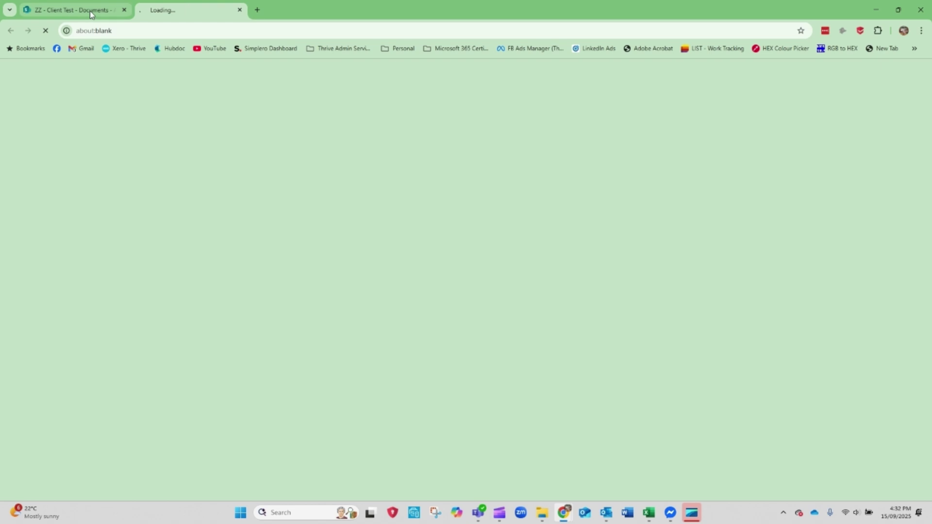
click(90, 10)
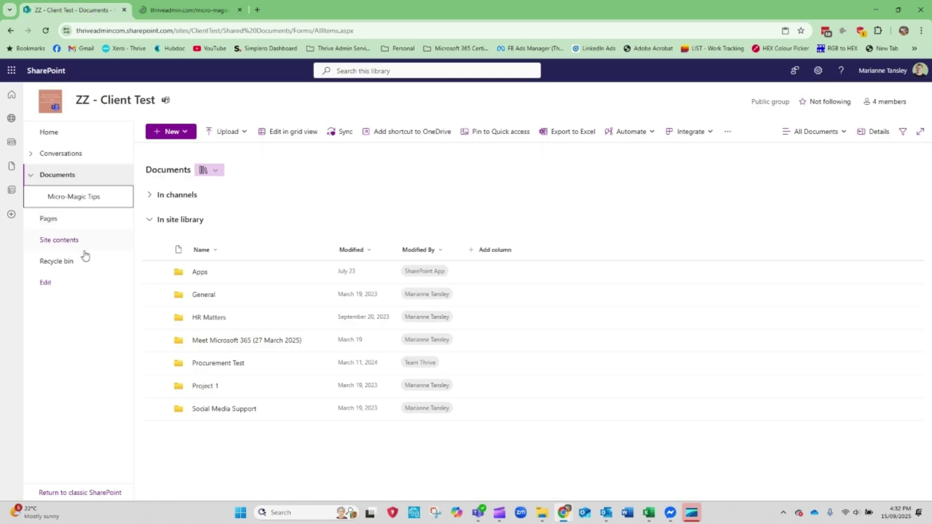
click(31, 175)
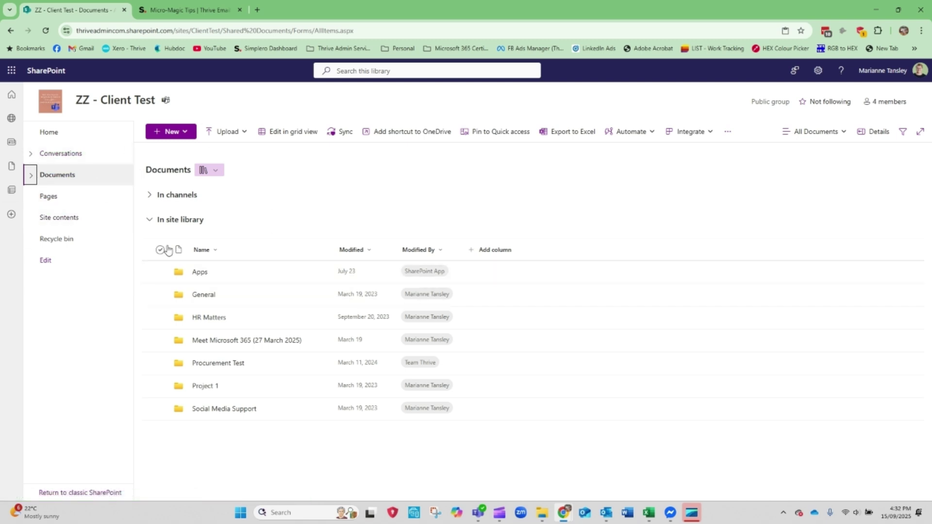
click(214, 173)
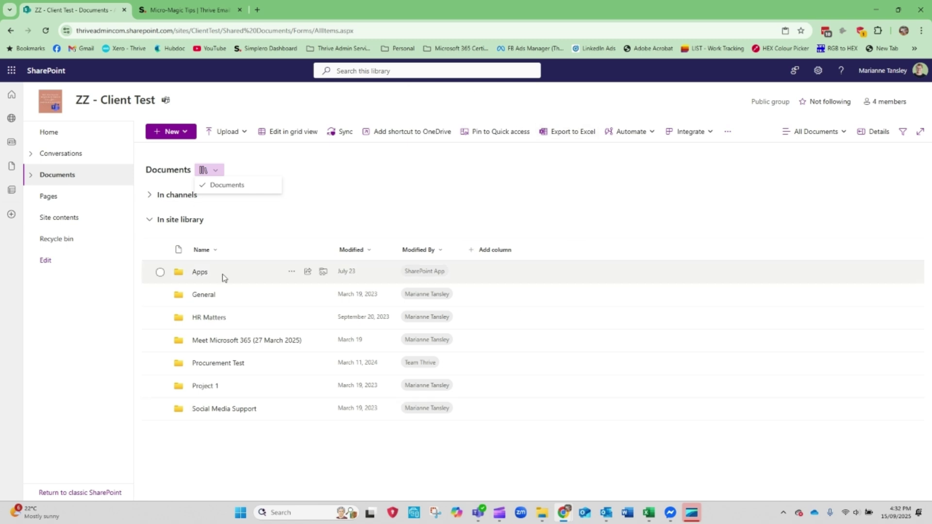
click(31, 174)
click(30, 175)
click(30, 155)
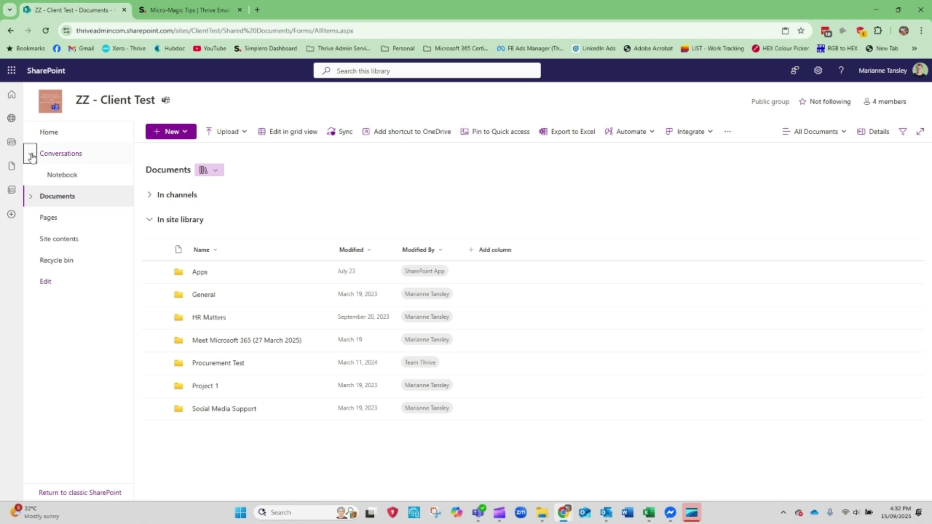
click(31, 156)
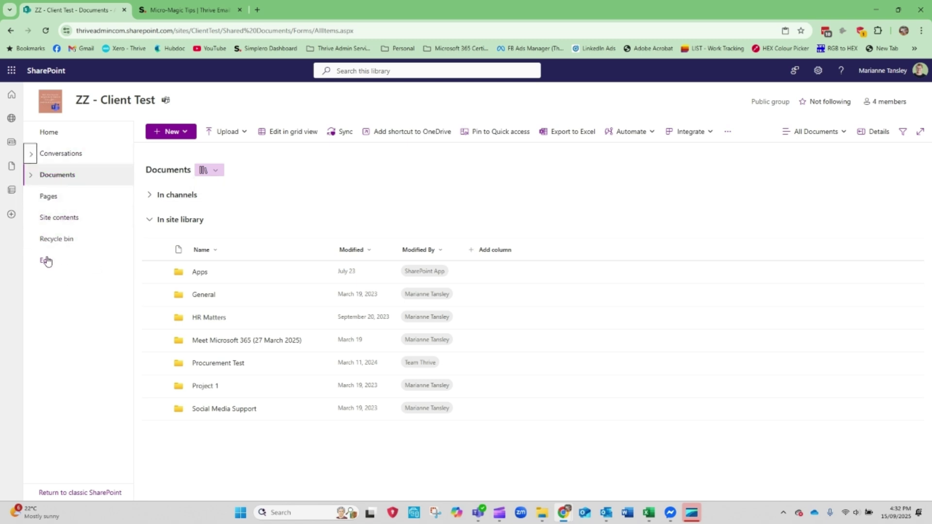